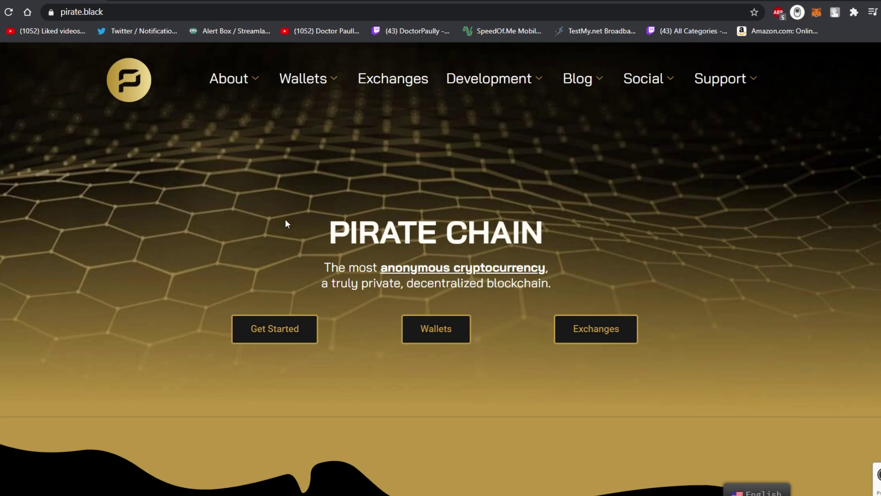
Step: Download the Windows build of Pirate Wallet Lite from pirate.black's Wallets page
click(449, 332)
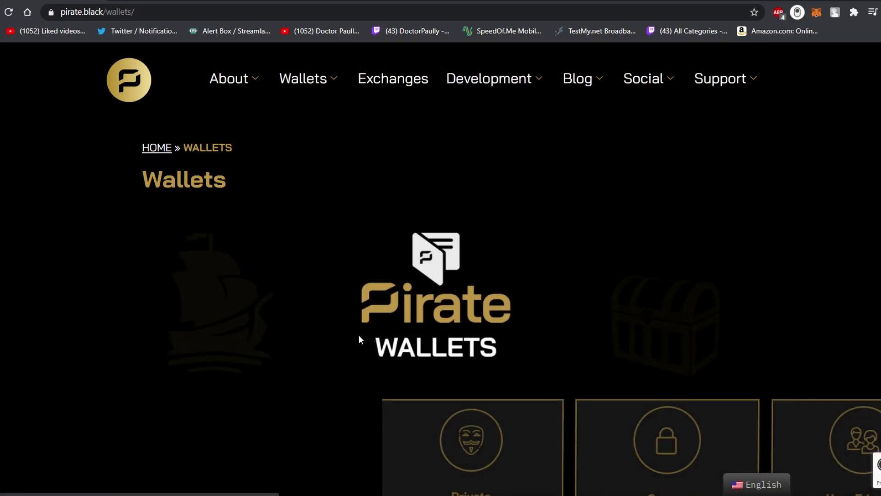
scroll(328, 324, down, 2)
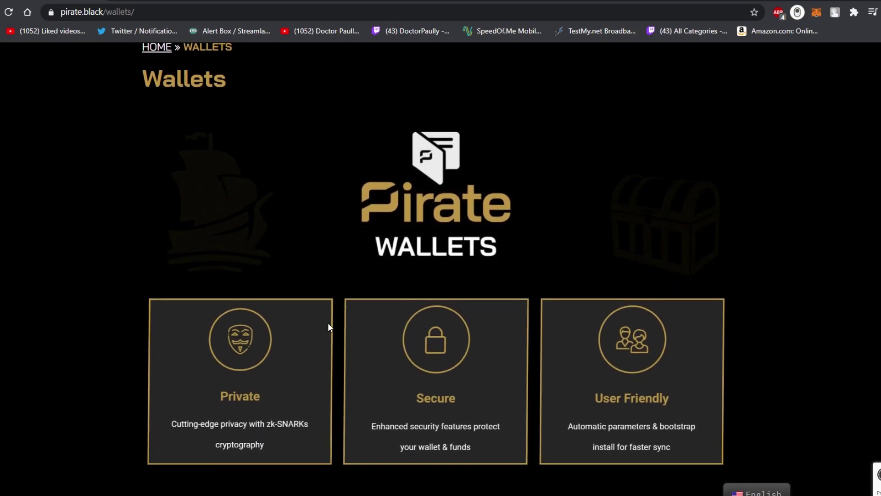
scroll(328, 323, down, 2)
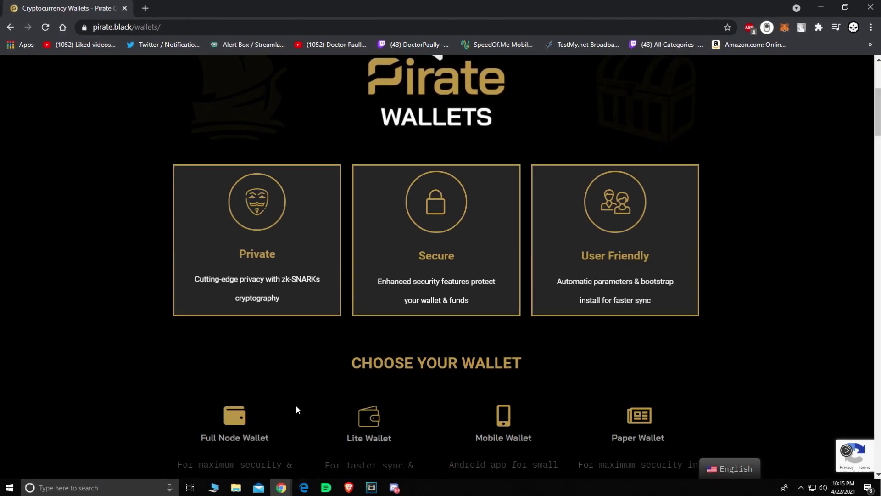
scroll(280, 413, down, 3)
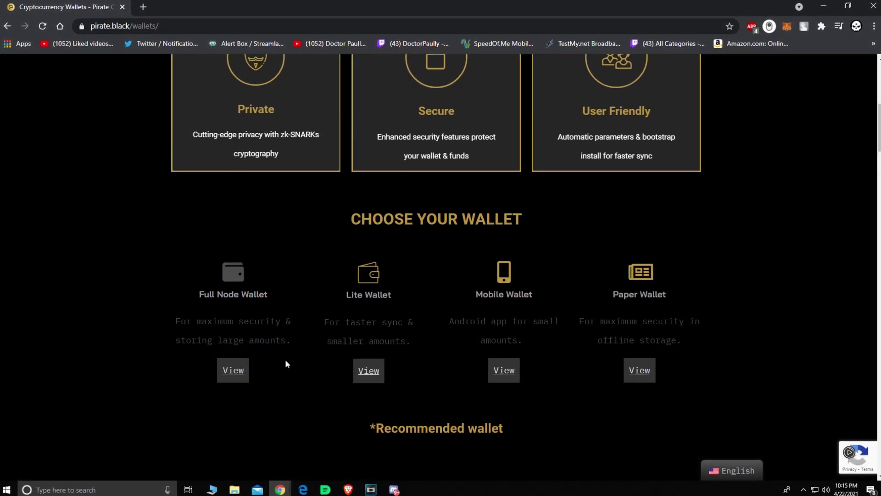
scroll(285, 363, down, 12)
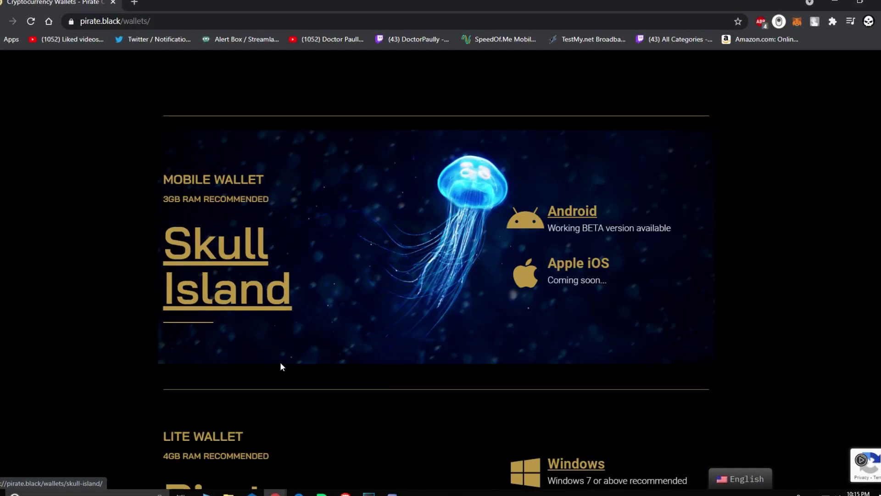
scroll(282, 366, down, 6)
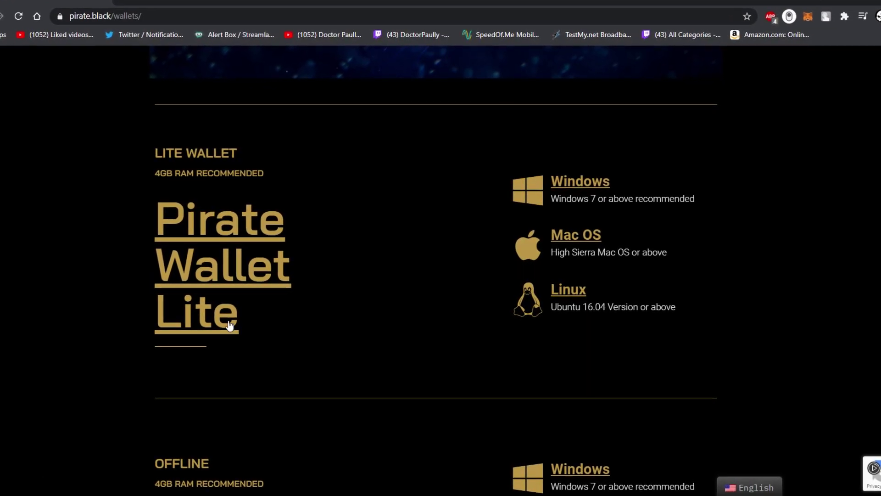
click(580, 184)
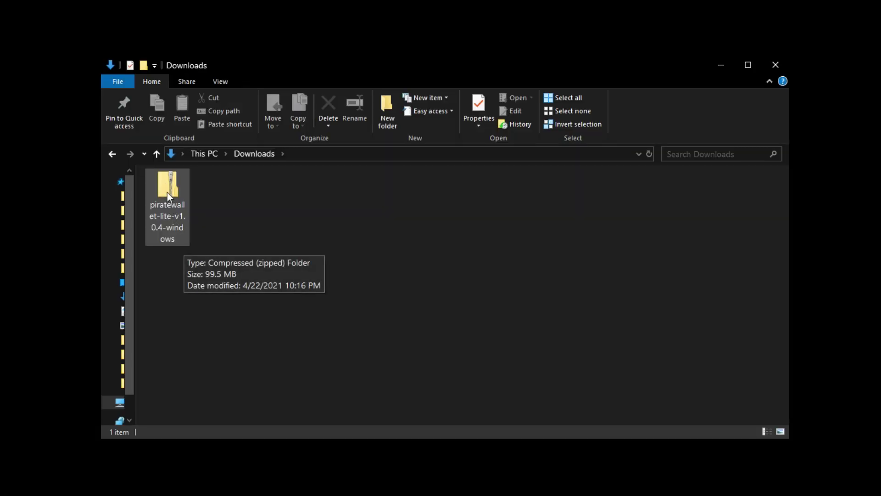
Step: Extract piratewallet-lite-v1.0.4-windows into Downloads and launch piratewallet-lite from the extracted folder
right_click(167, 192)
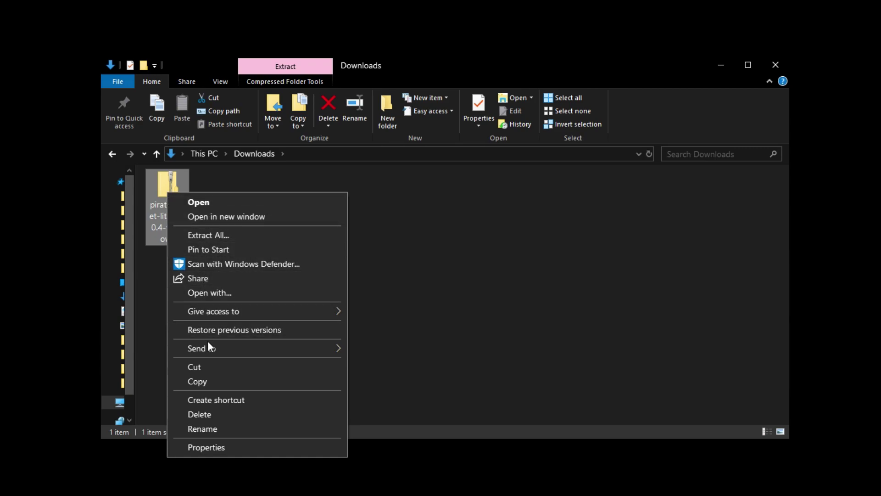
click(206, 234)
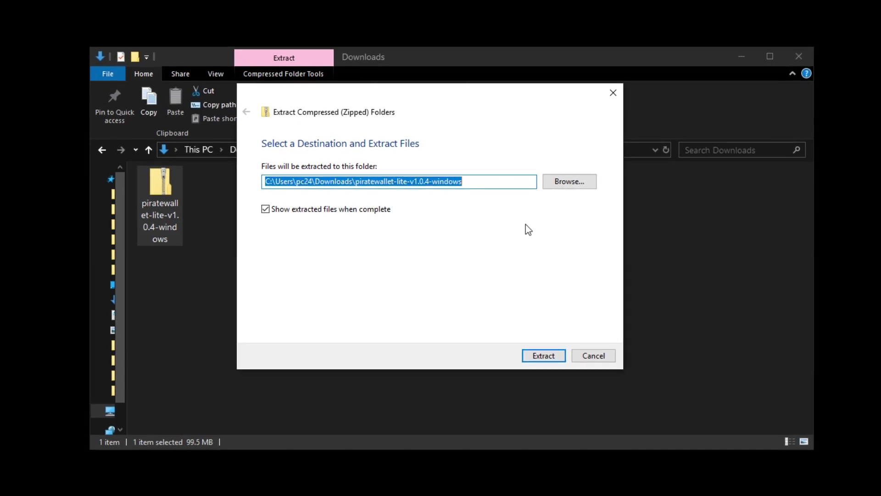
click(544, 355)
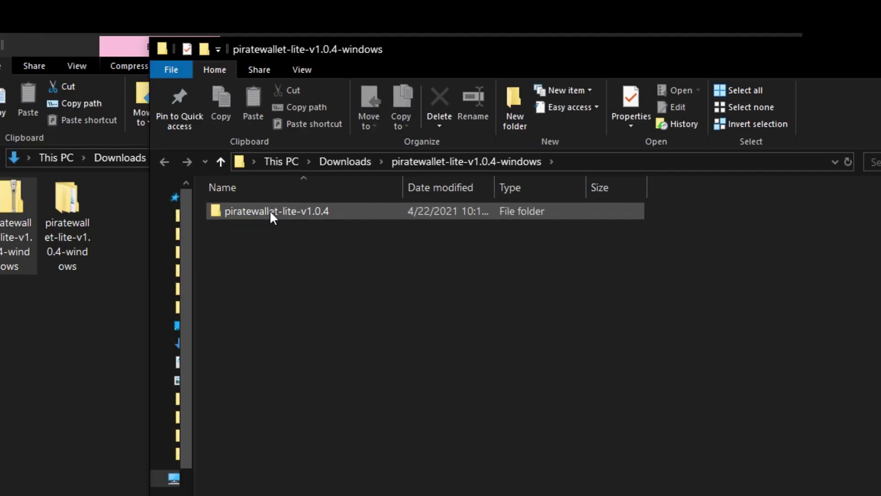
click(270, 212)
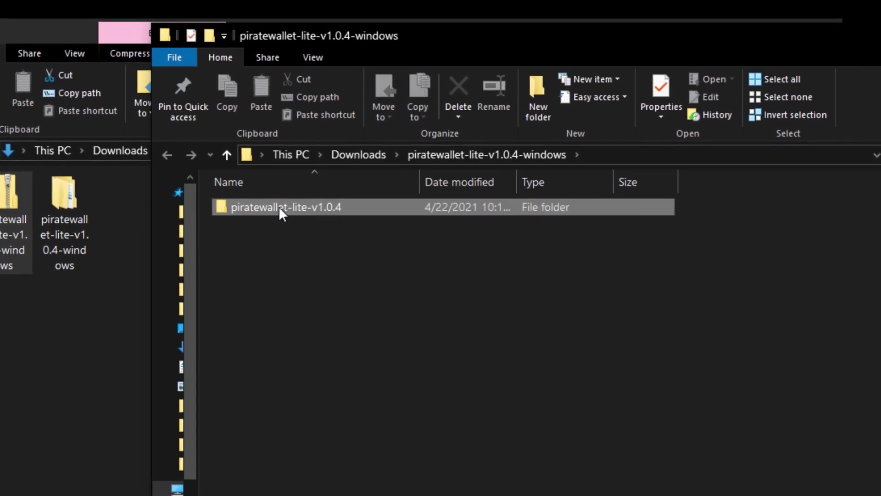
double_click(281, 207)
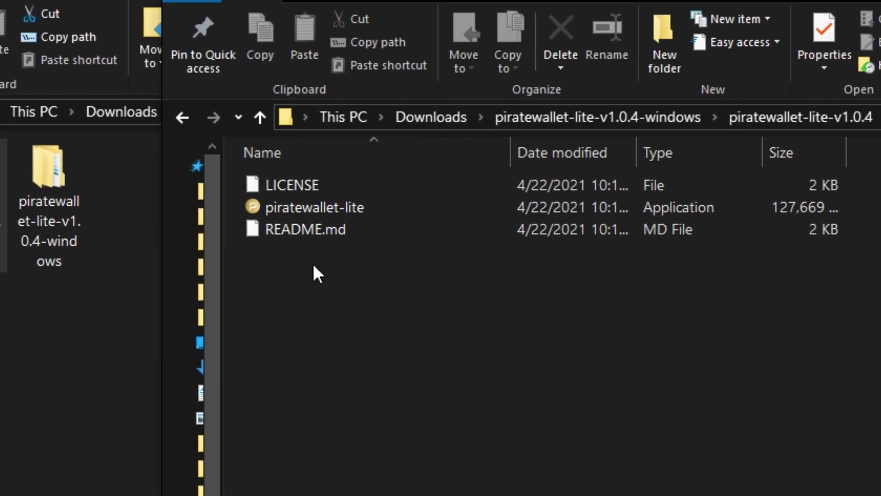
double_click(303, 207)
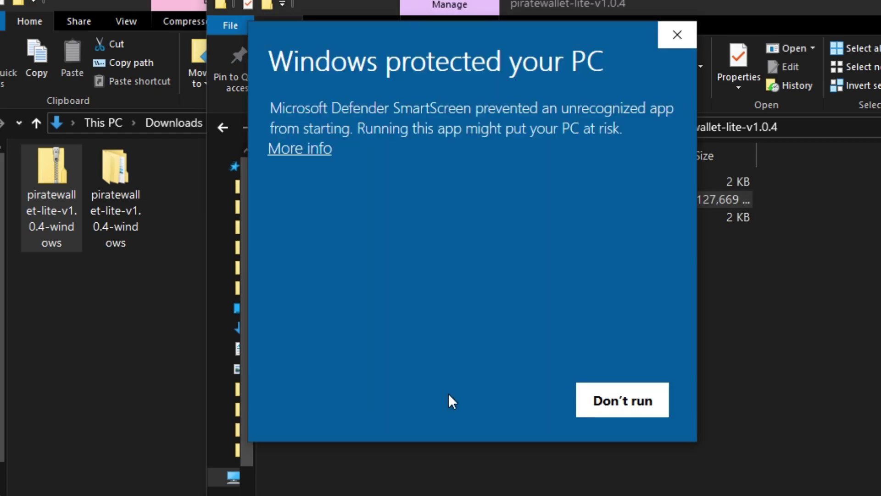
Step: Let piratewallet-lite.exe run past the SmartScreen warning via More info and Run anyway
click(321, 151)
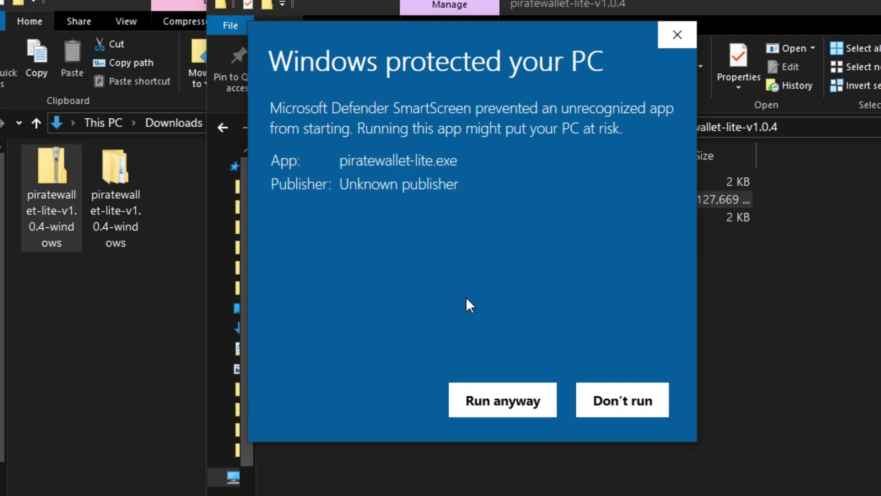
click(503, 406)
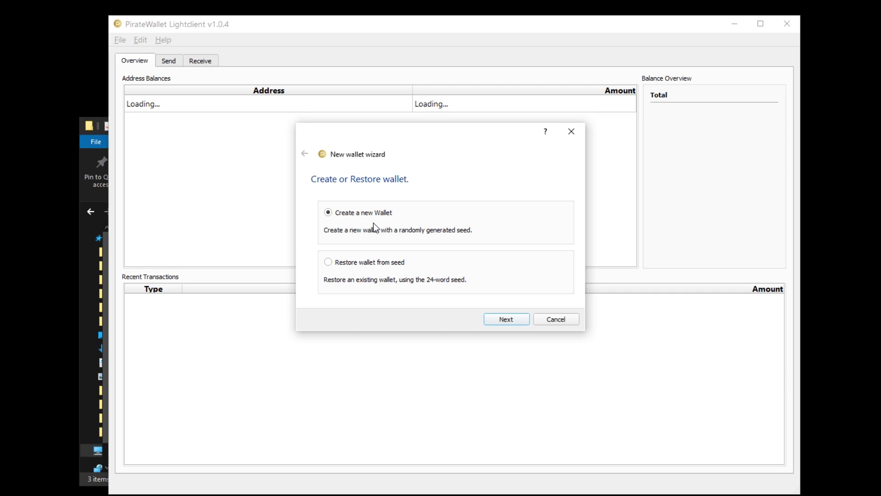
Step: Create a new wallet with a random seed and copy the generated seed phrase
click(507, 319)
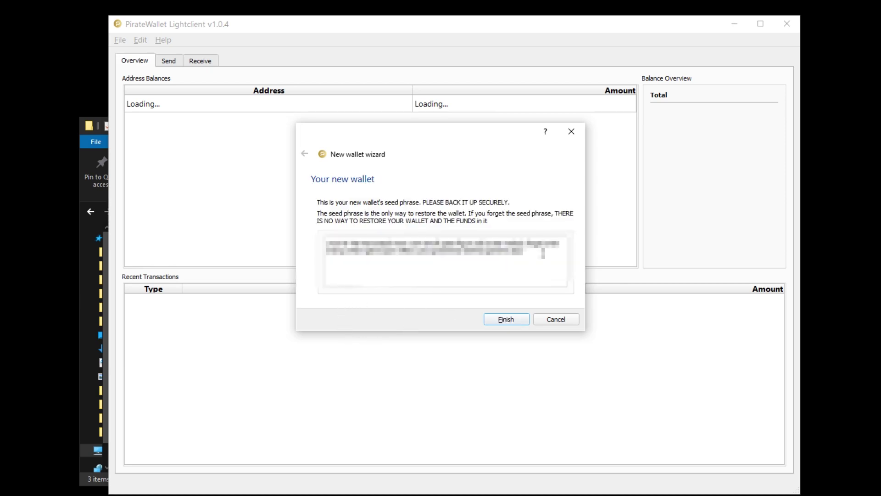
drag(539, 252, 307, 239)
right_click(370, 245)
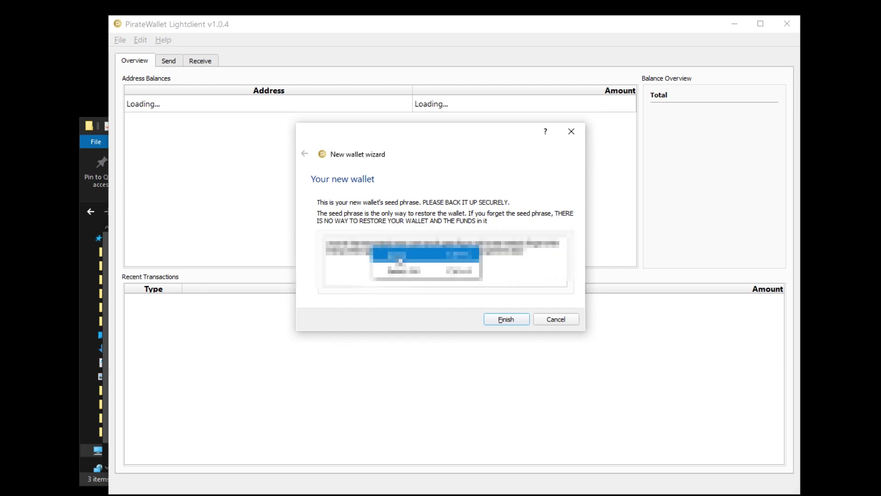
click(404, 260)
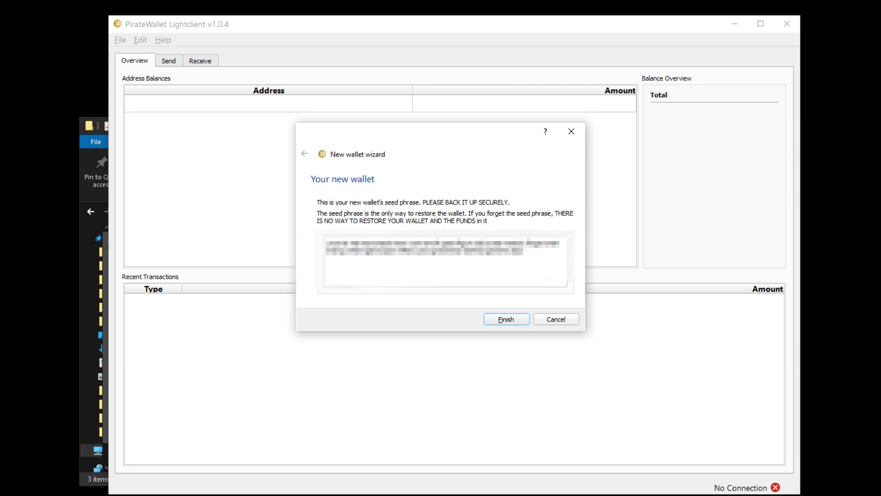
Step: Create a new desktop text document named 'Pirate Lite Wallet Seed'
right_click(686, 59)
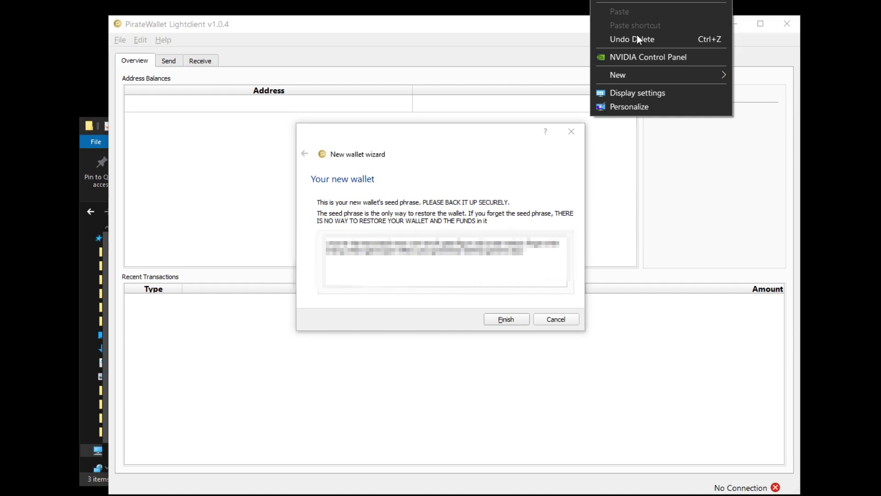
mouse_move(629, 76)
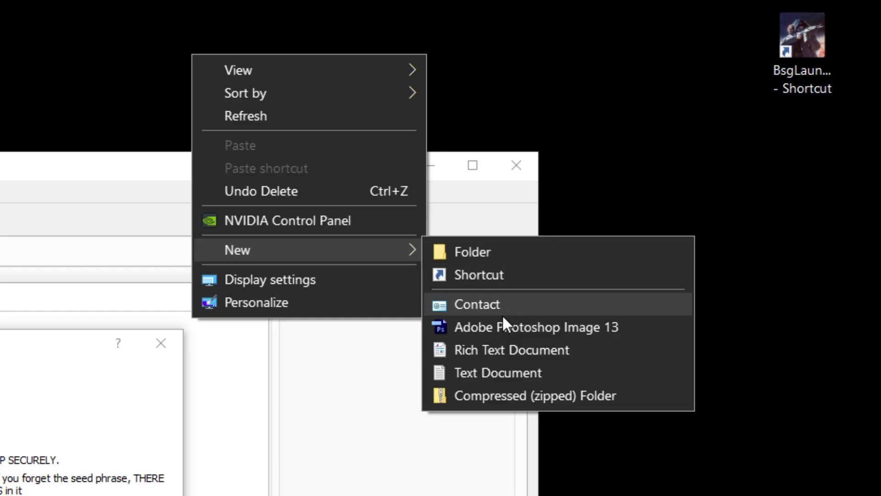
click(492, 370)
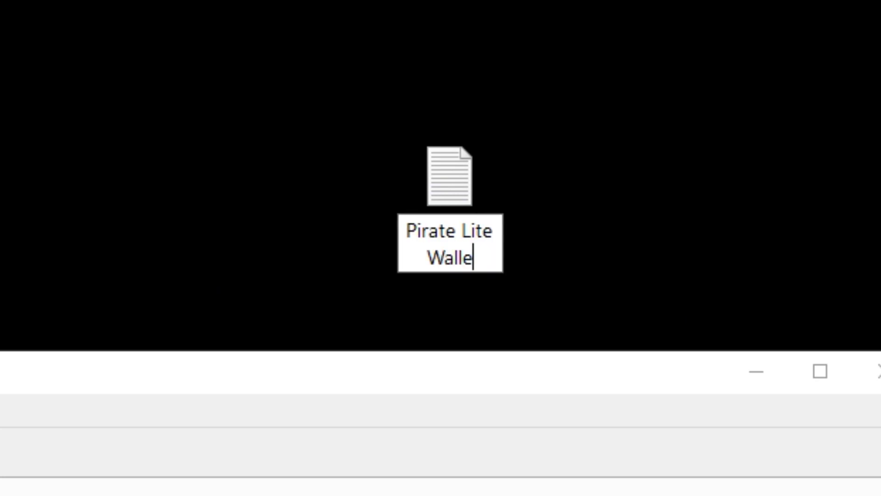
key(Return)
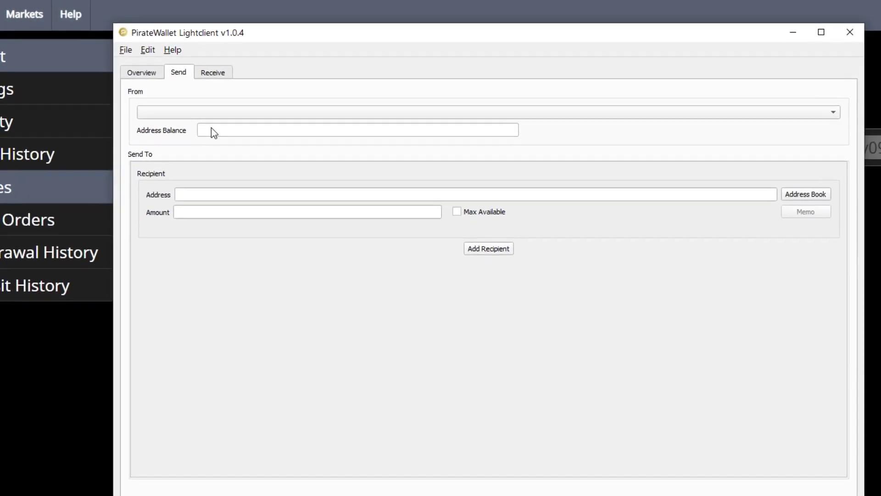
Step: Check the Send form's address fields for a Paste option without pasting anything
right_click(213, 130)
click(238, 148)
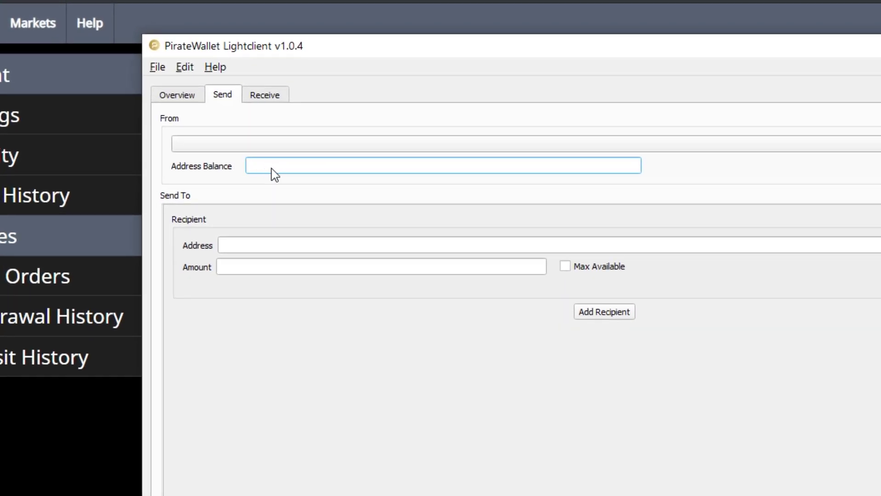
click(243, 244)
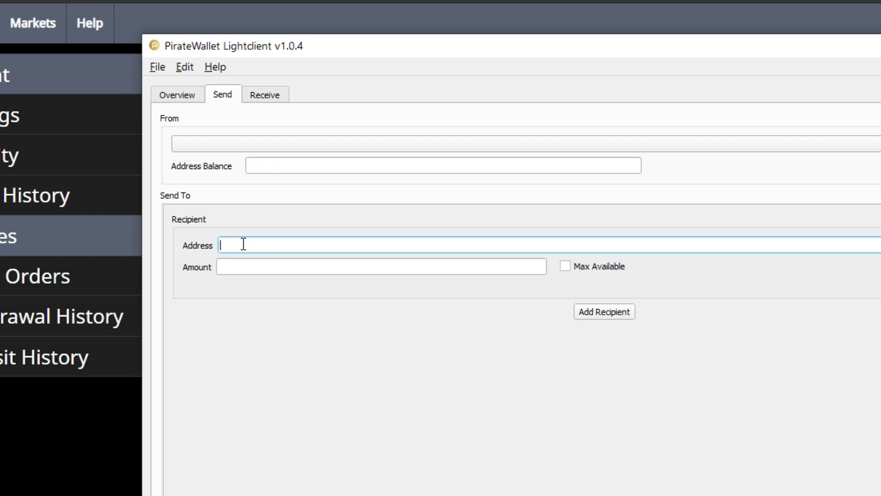
right_click(243, 244)
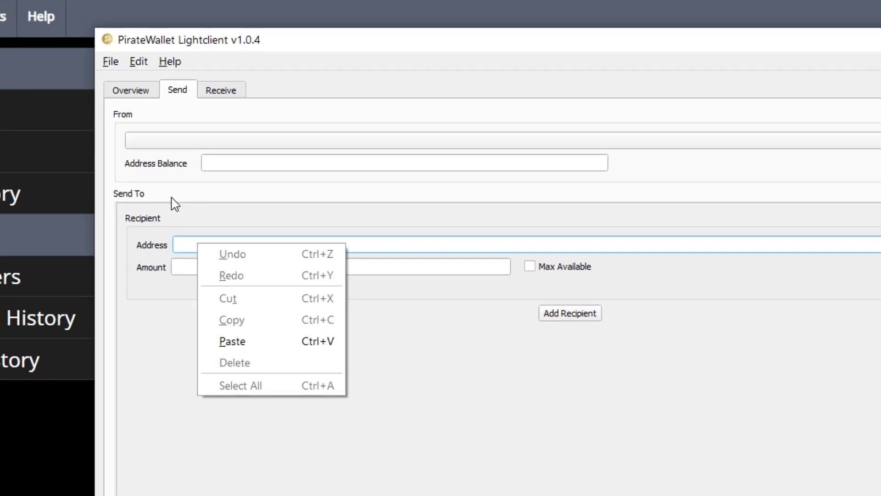
click(176, 203)
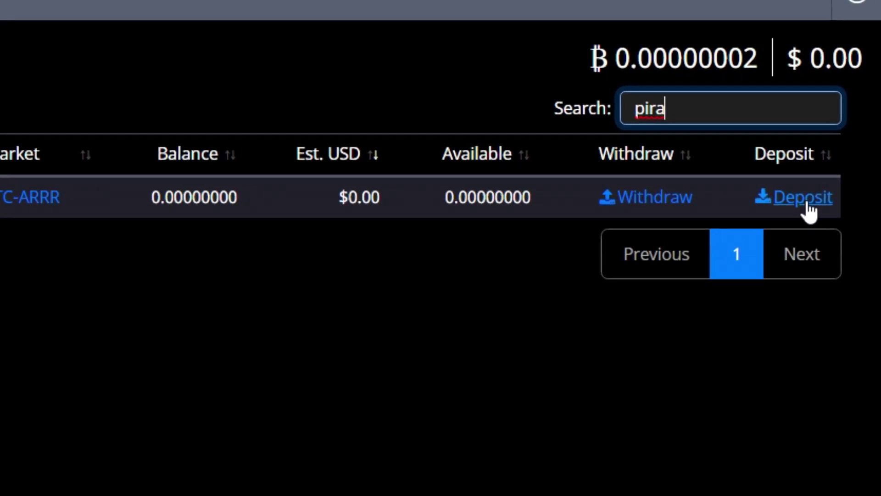
Step: Copy TradeOgre's Pirate (ARRR) deposit address and return to the PirateWallet send form
click(803, 260)
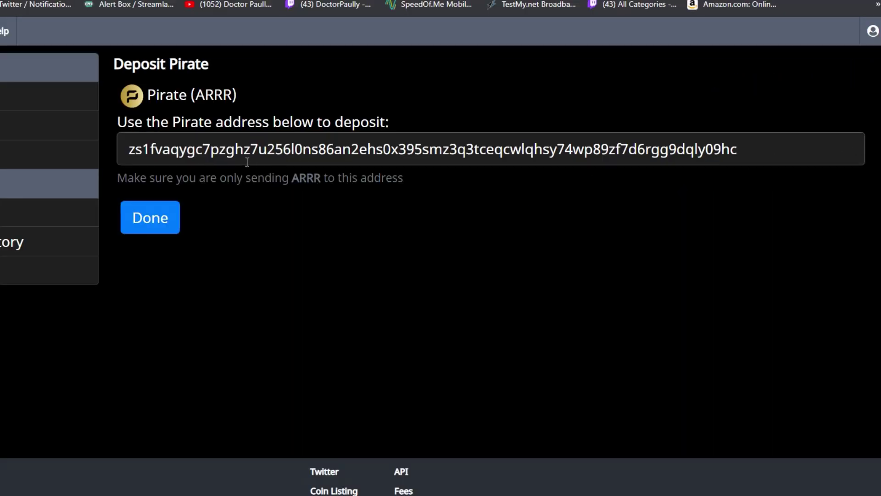
drag(132, 154, 768, 148)
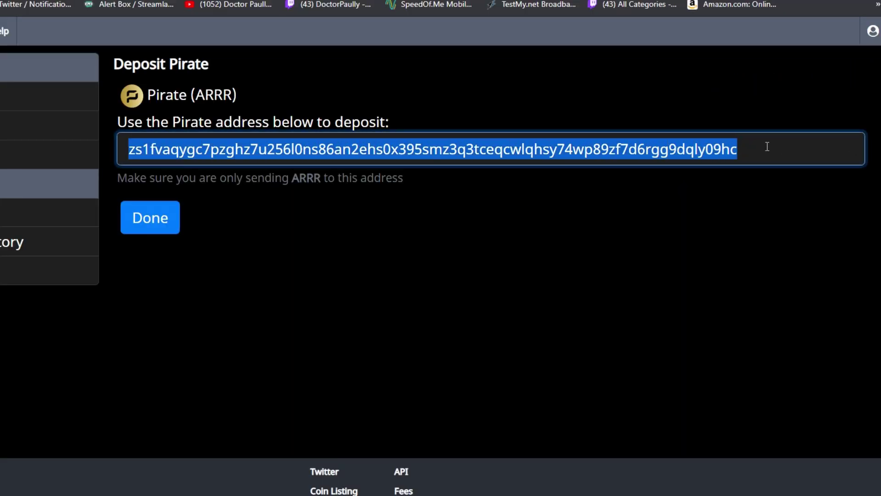
right_click(651, 153)
click(650, 157)
key(alt+Tab)
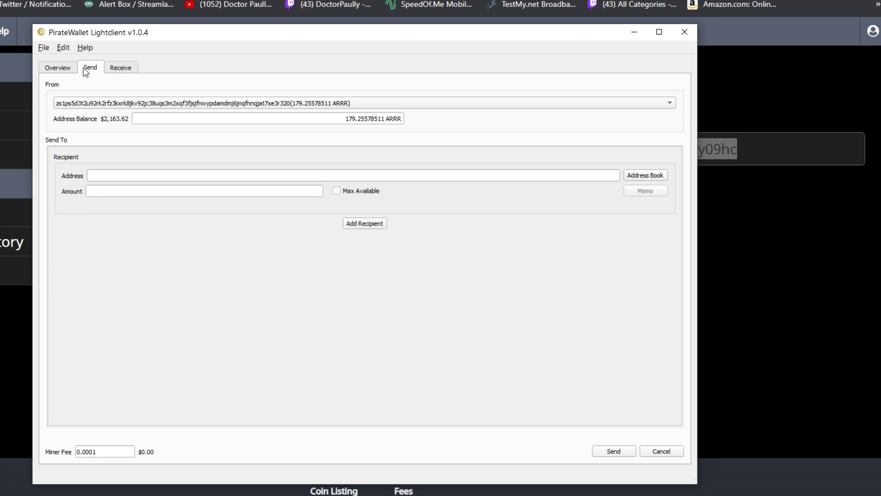
Step: Paste the TradeOgre deposit address as the recipient and add the memo 'test'
right_click(98, 178)
click(127, 245)
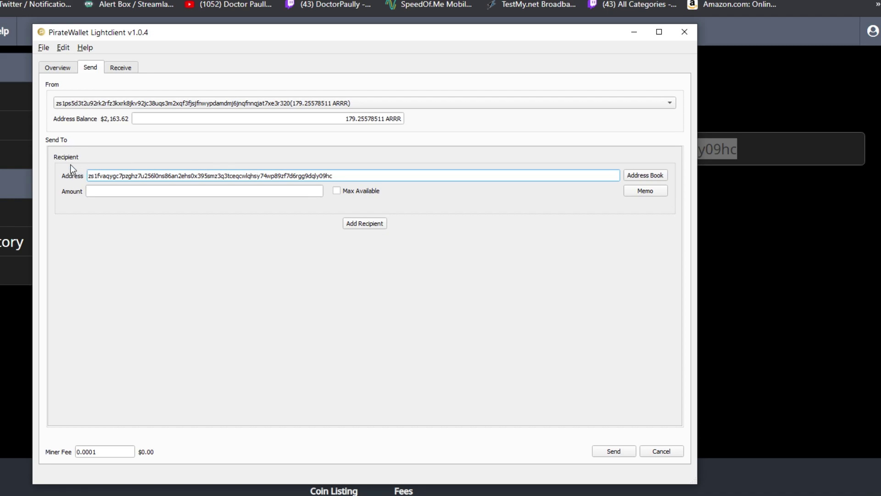
click(94, 193)
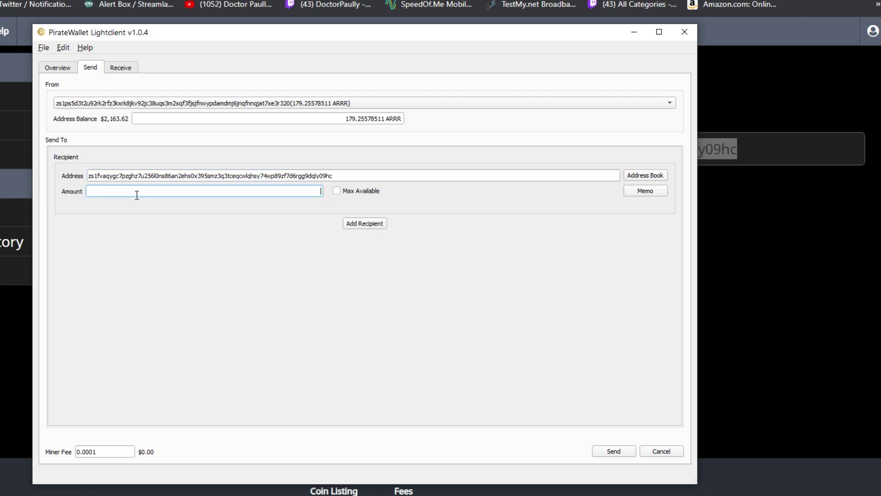
click(633, 191)
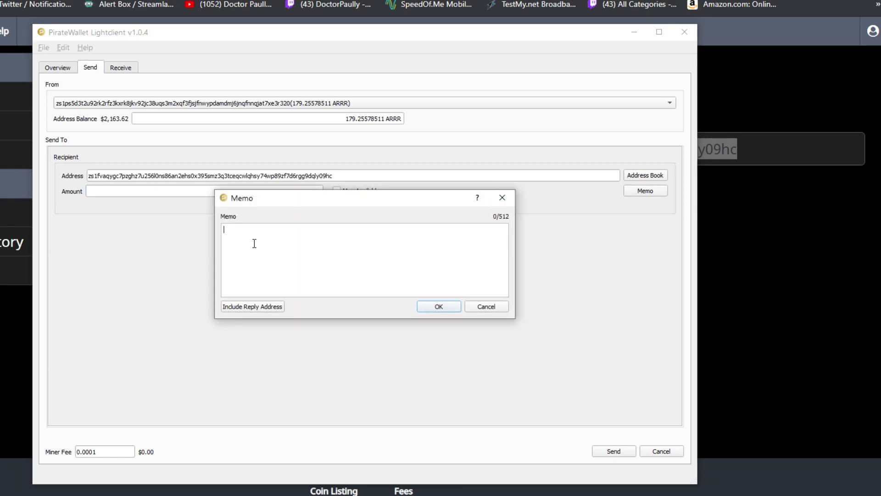
text(test)
click(438, 310)
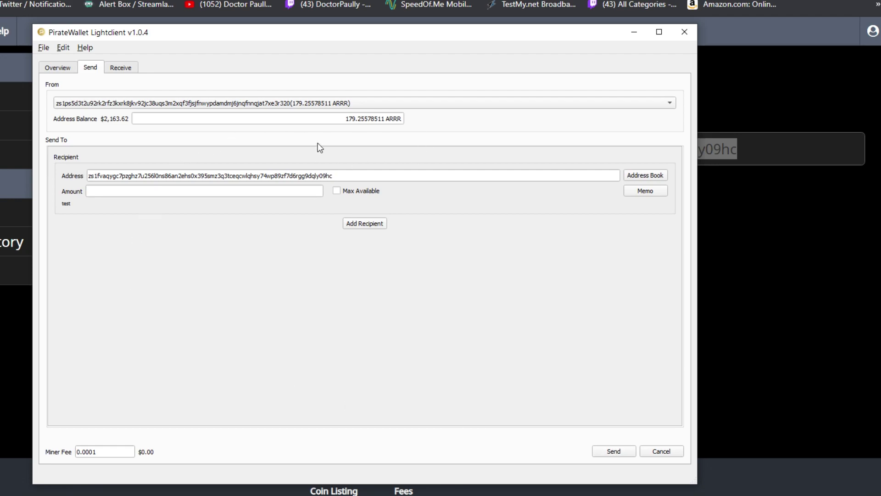
click(717, 88)
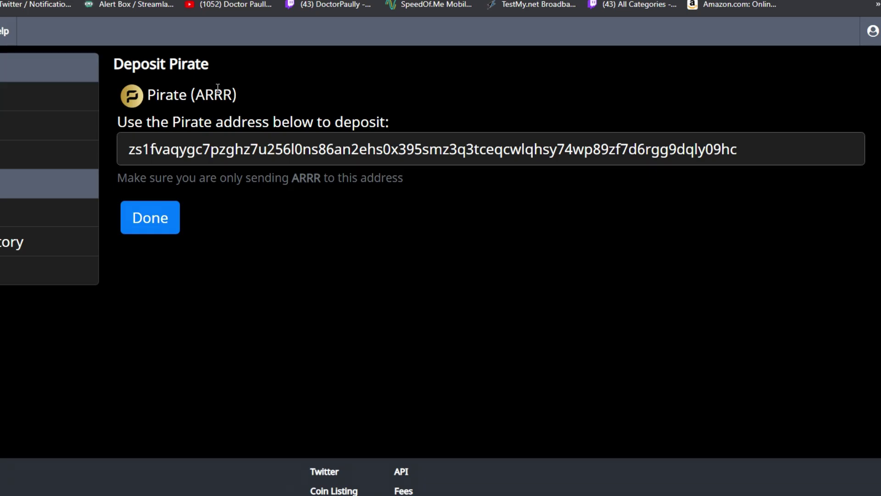
key(alt+Tab)
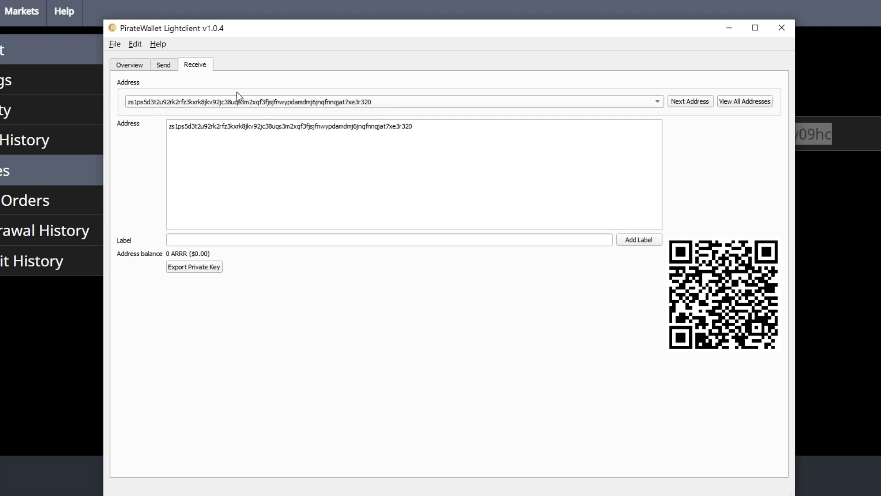
Step: Check the 0 ARRR balance on Overview, then show the Receive address and QR code
click(130, 65)
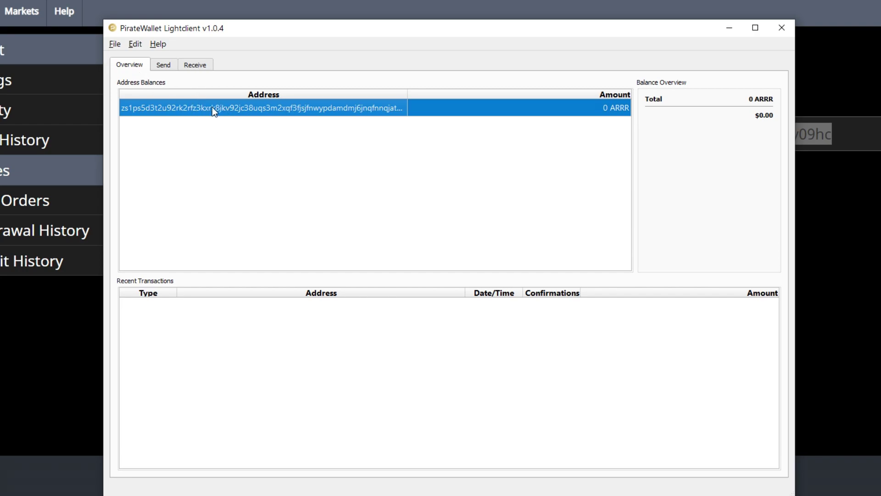
click(193, 64)
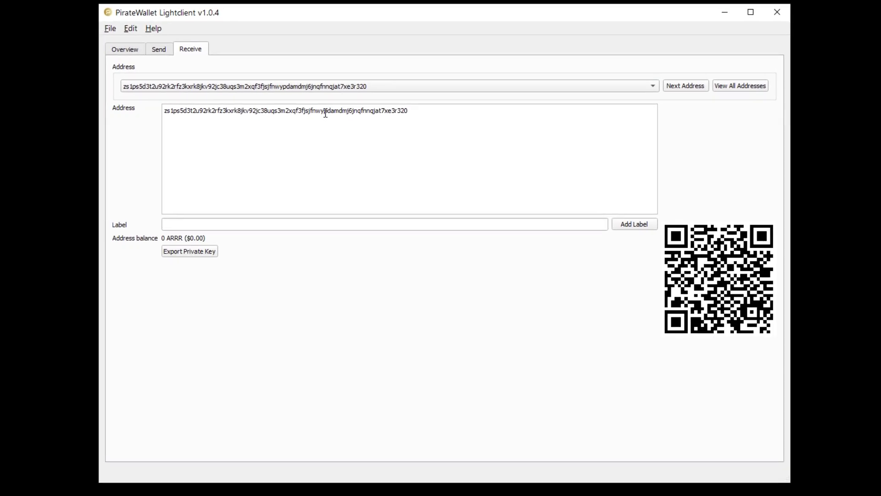
Step: Copy the wallet's shielded receiving address from the Receive tab's Address box
right_click(325, 114)
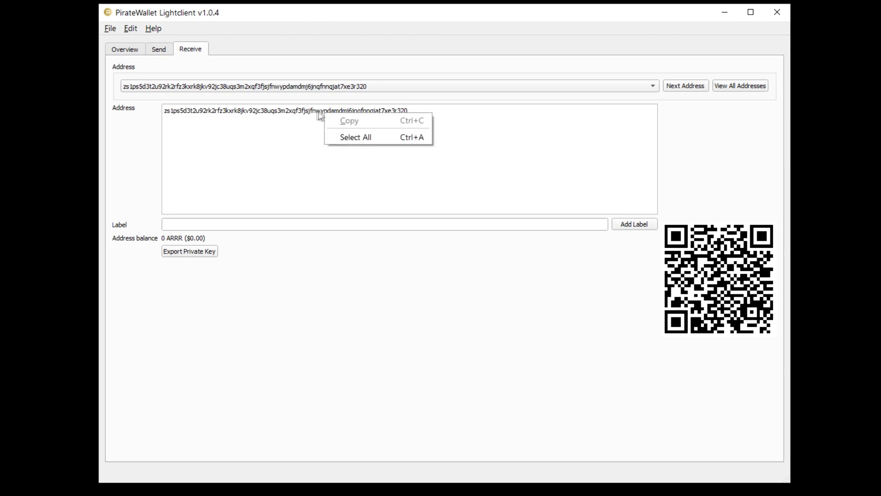
double_click(301, 110)
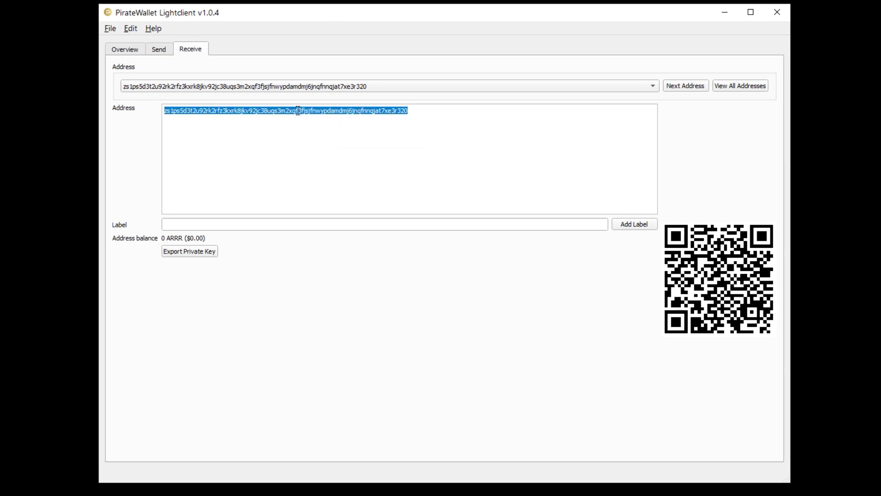
right_click(296, 110)
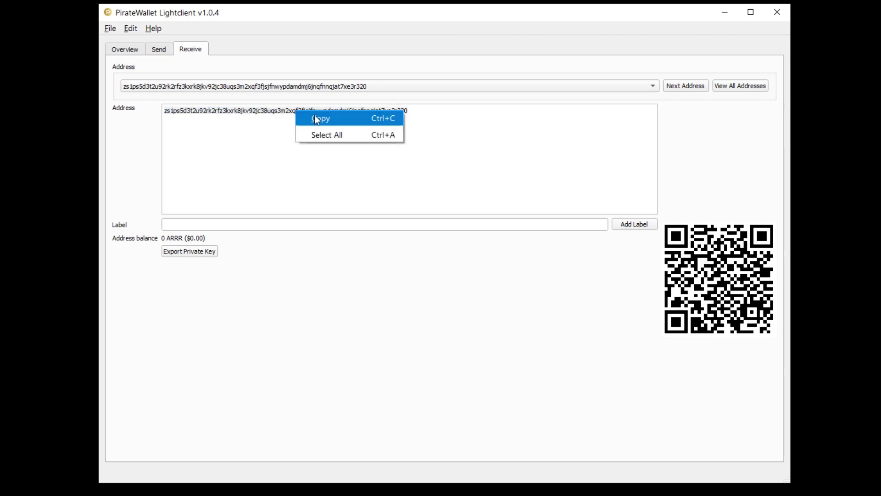
click(318, 118)
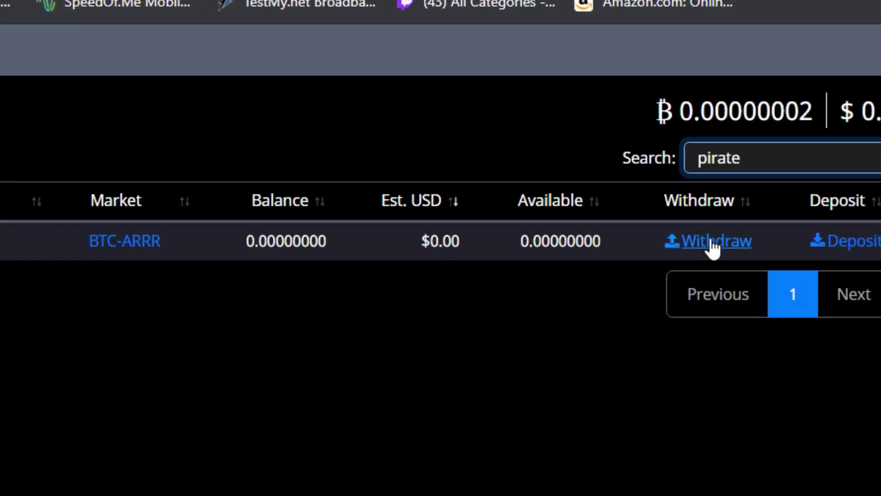
Step: Open the Pirate withdrawal form on TradeOgre and change the withdraw amount to 33
click(714, 242)
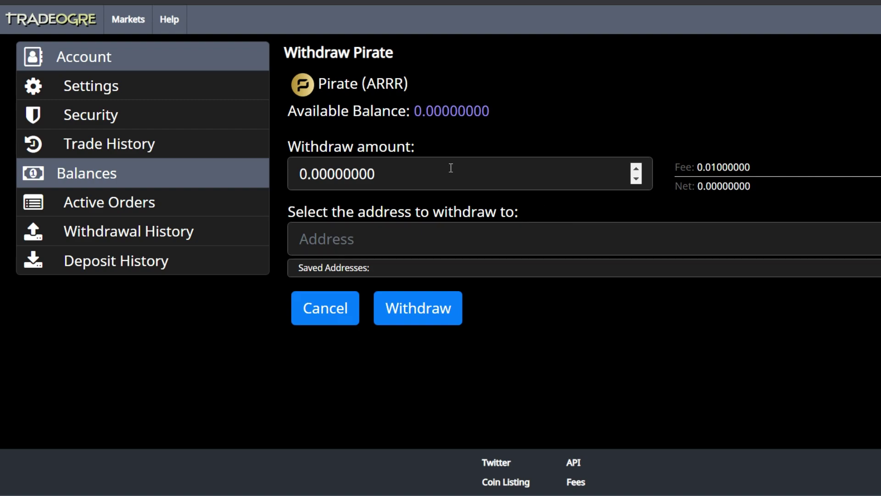
click(396, 175)
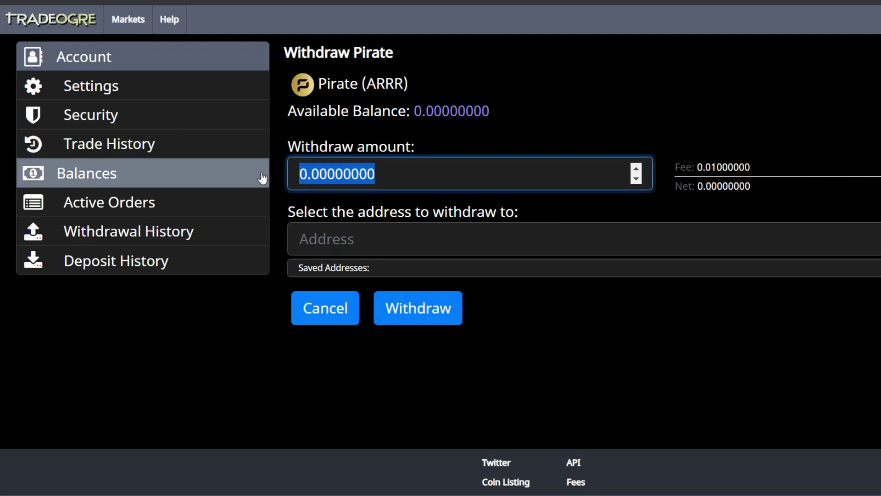
key(BackSpace)
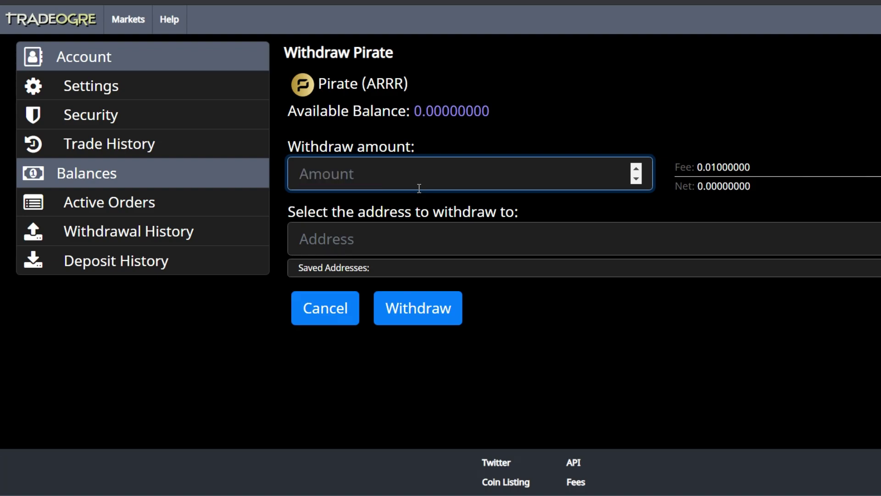
text(33)
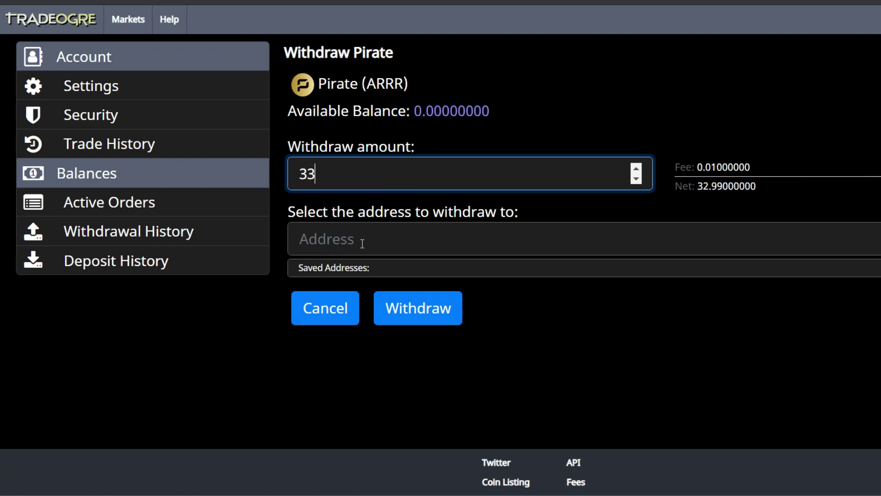
Step: Paste the wallet's receiving address as the withdrawal destination and submit the ARRR withdrawal
key(alt+Tab)
click(808, 21)
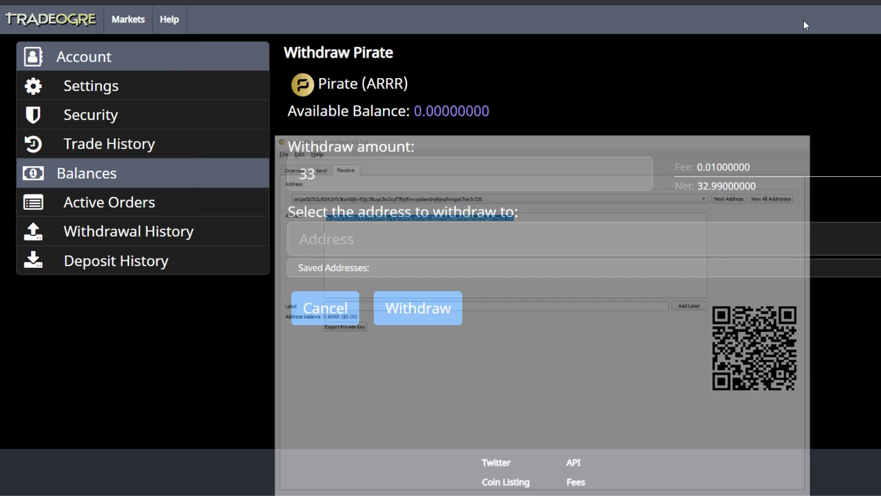
right_click(338, 239)
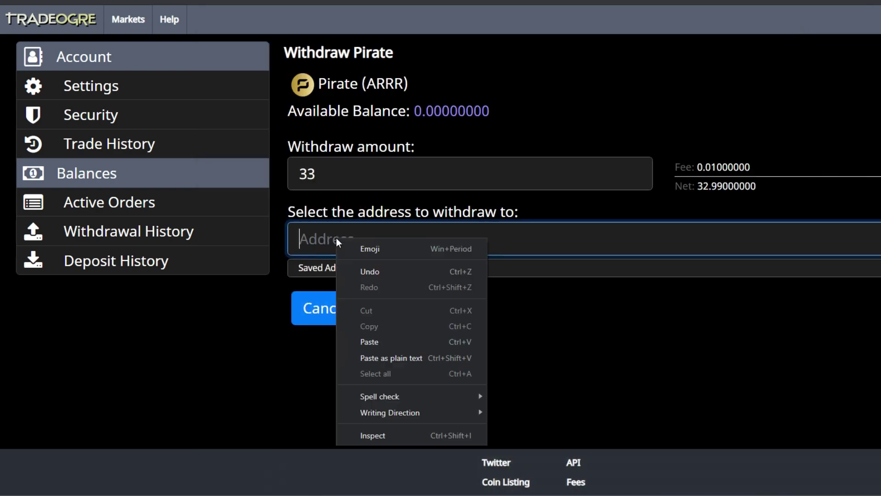
click(389, 343)
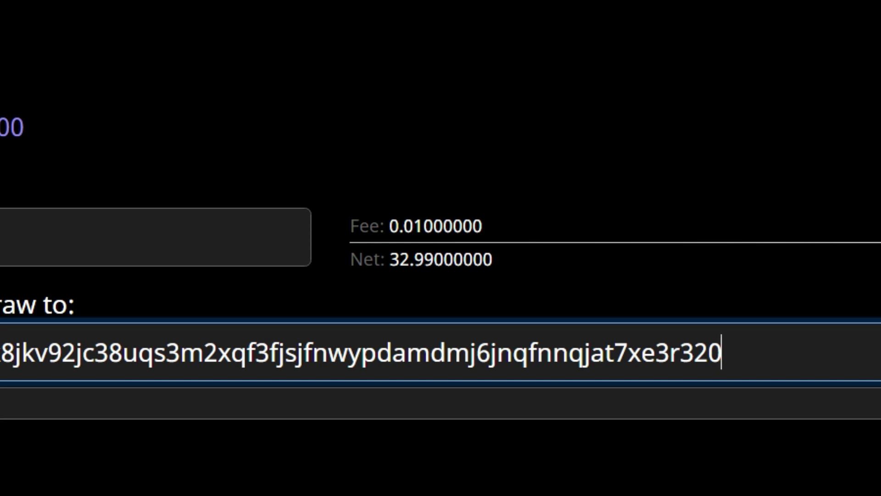
click(323, 311)
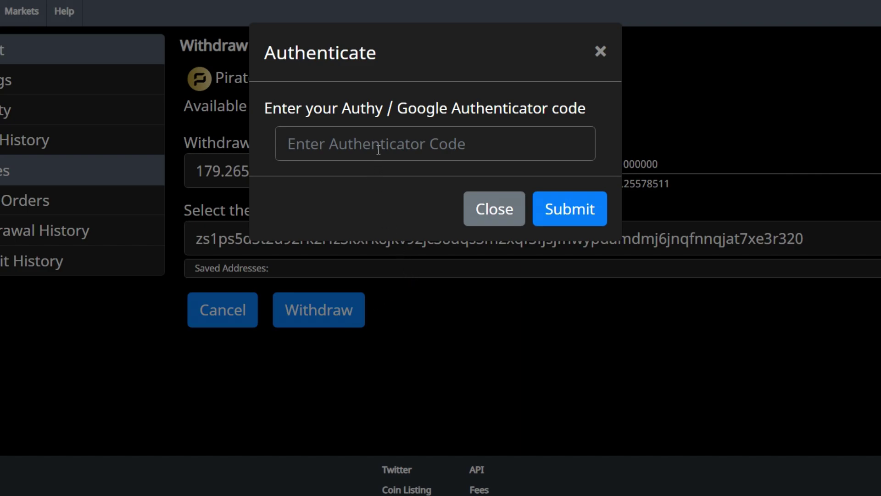